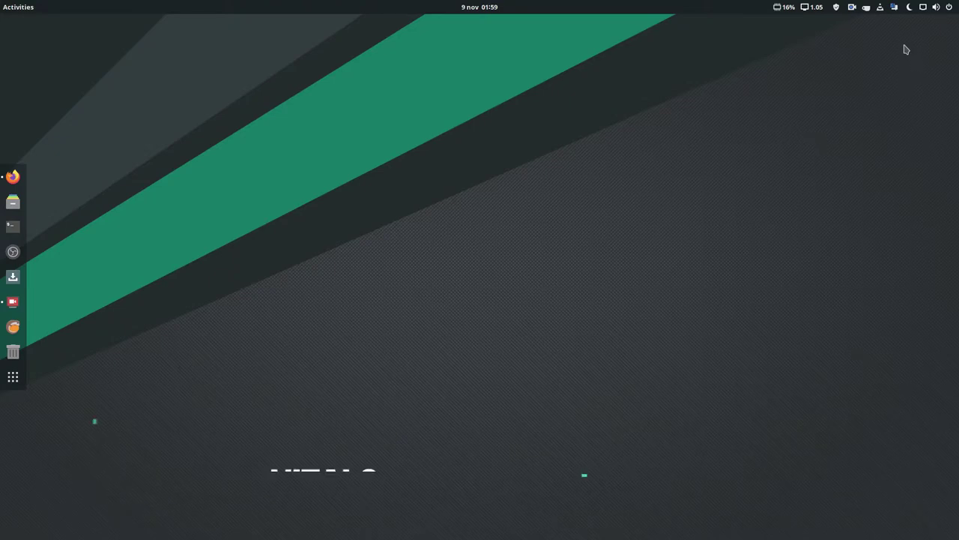
Open the Vitals preferences from its system readings menu and set the indicator's position in the panel to Center
{"action": "left_click", "coordinate": [802, 8]}
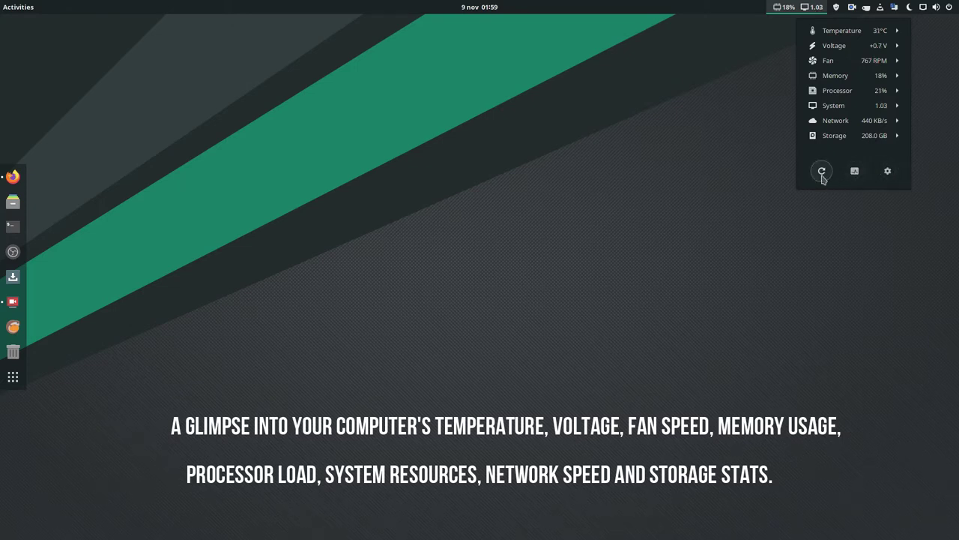
{"action": "left_click", "coordinate": [888, 171]}
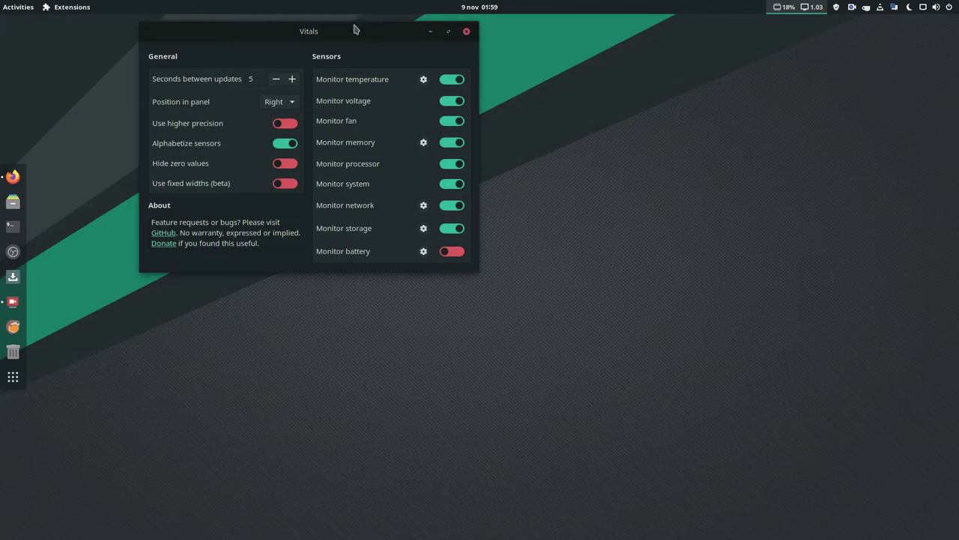
{"action": "left_click_drag", "start_coordinate": [320, 31], "coordinate": [514, 97]}
{"action": "left_click", "coordinate": [473, 167]}
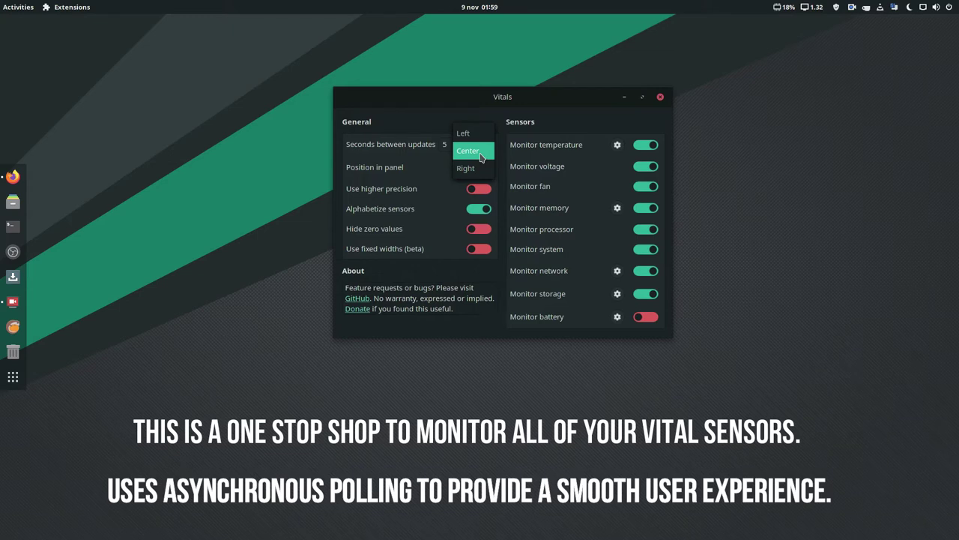
{"action": "left_click", "coordinate": [480, 154]}
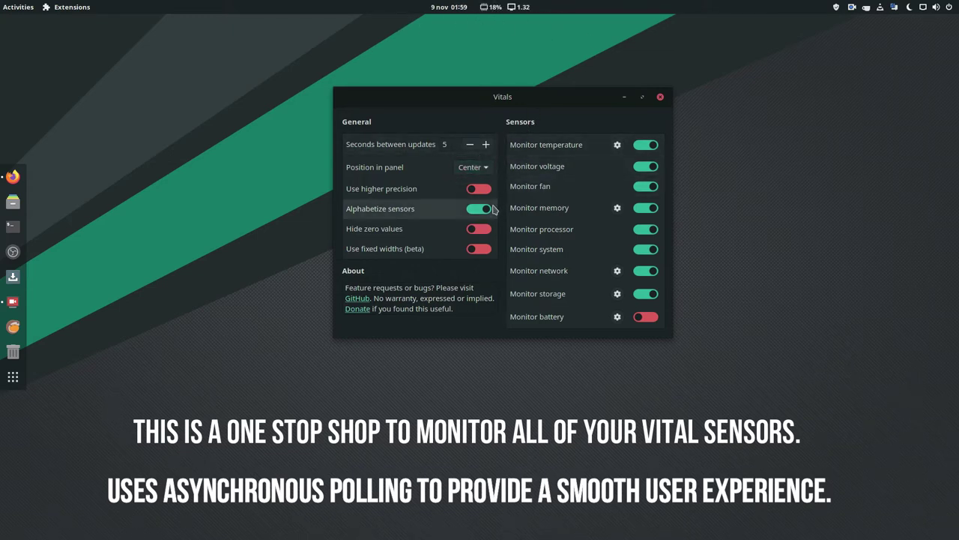
Try the Left panel position for the Vitals indicator and return it to Center
{"action": "left_click", "coordinate": [478, 167]}
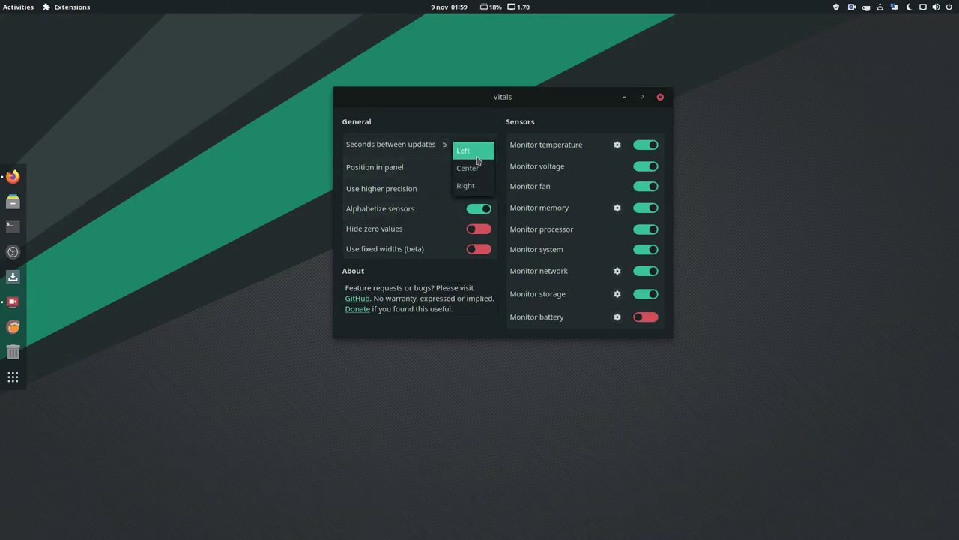
{"action": "left_click", "coordinate": [478, 152]}
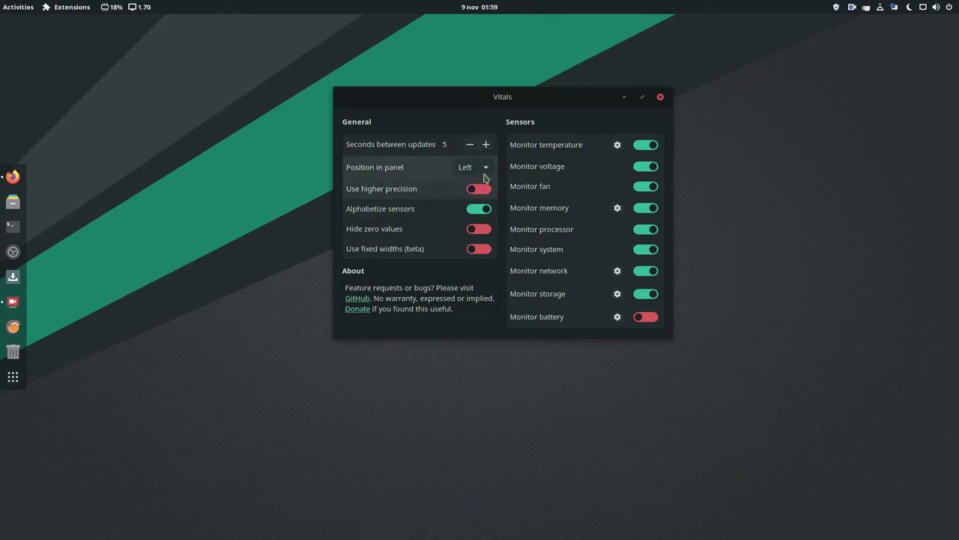
{"action": "left_click", "coordinate": [484, 170]}
{"action": "left_click", "coordinate": [484, 186]}
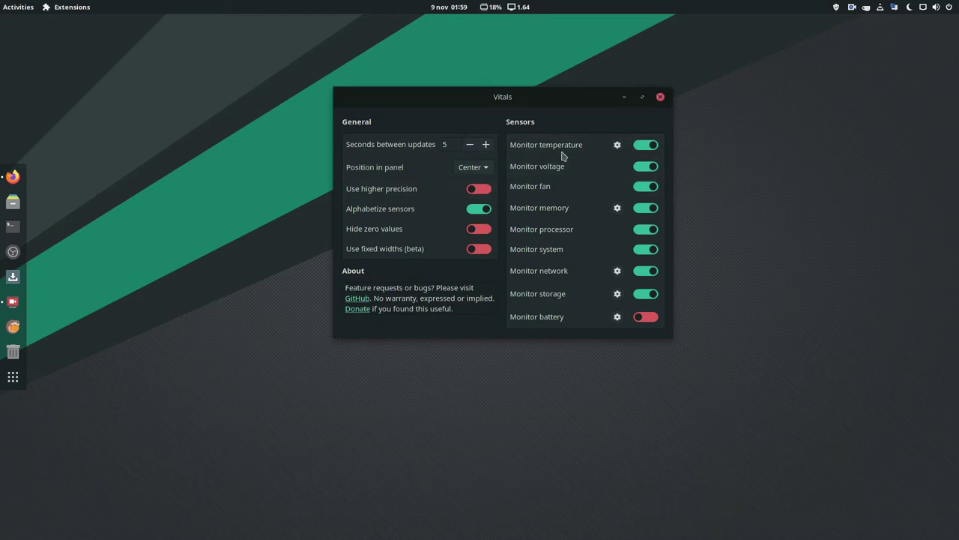
Close the Vitals preferences and examine the detailed temperature, voltage and fan readings in the Vitals menu
{"action": "left_click", "coordinate": [661, 97]}
{"action": "left_click", "coordinate": [515, 7]}
{"action": "left_click", "coordinate": [603, 33]}
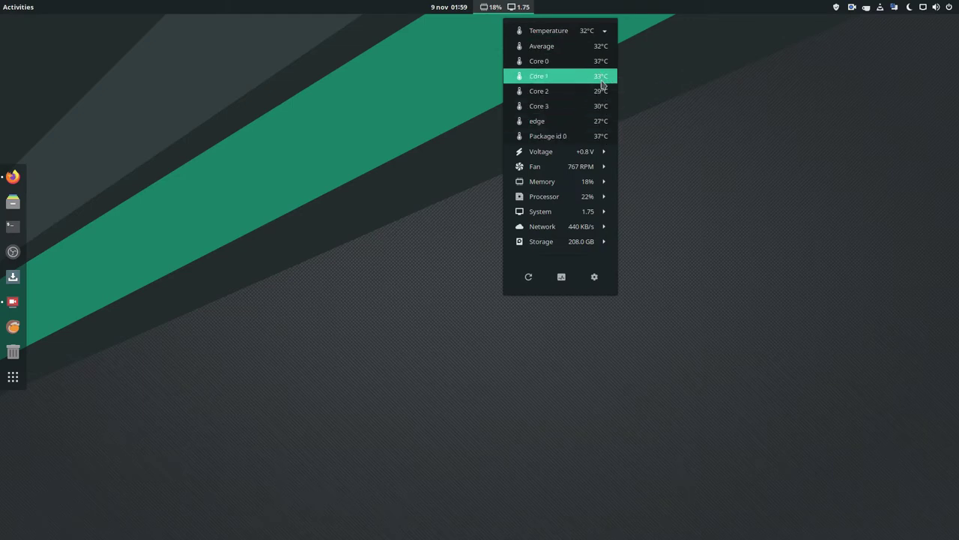
{"action": "left_click", "coordinate": [605, 31]}
{"action": "left_click", "coordinate": [604, 47]}
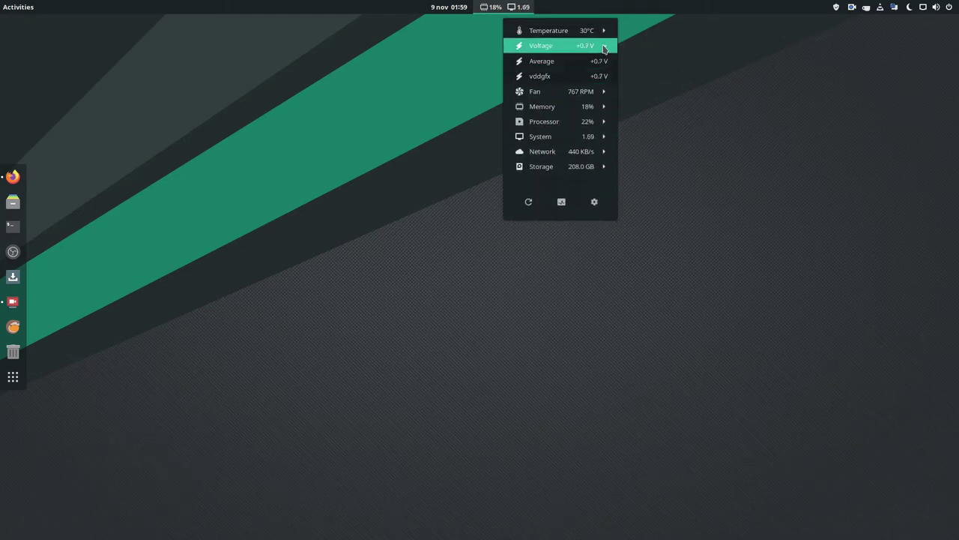
{"action": "left_click", "coordinate": [604, 47]}
{"action": "left_click", "coordinate": [604, 61]}
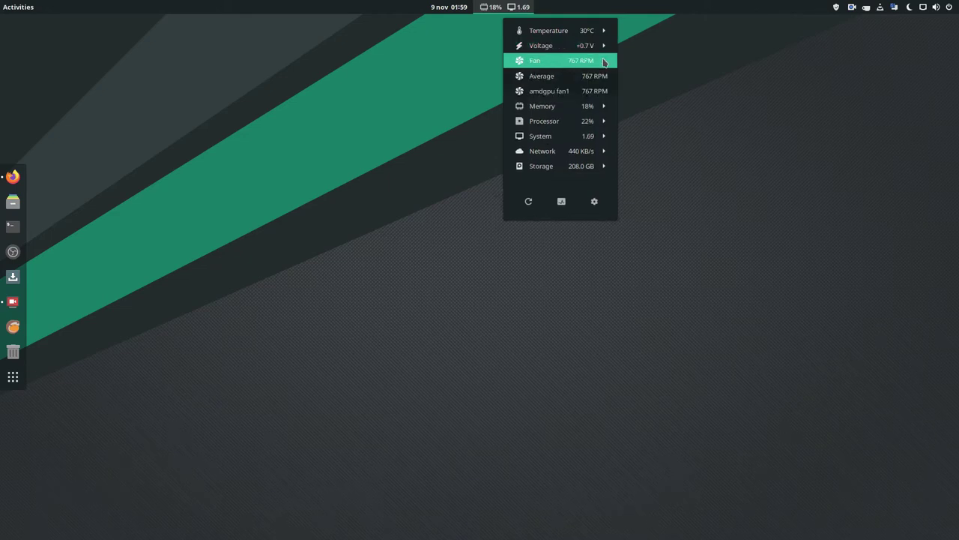
{"action": "left_click", "coordinate": [604, 62]}
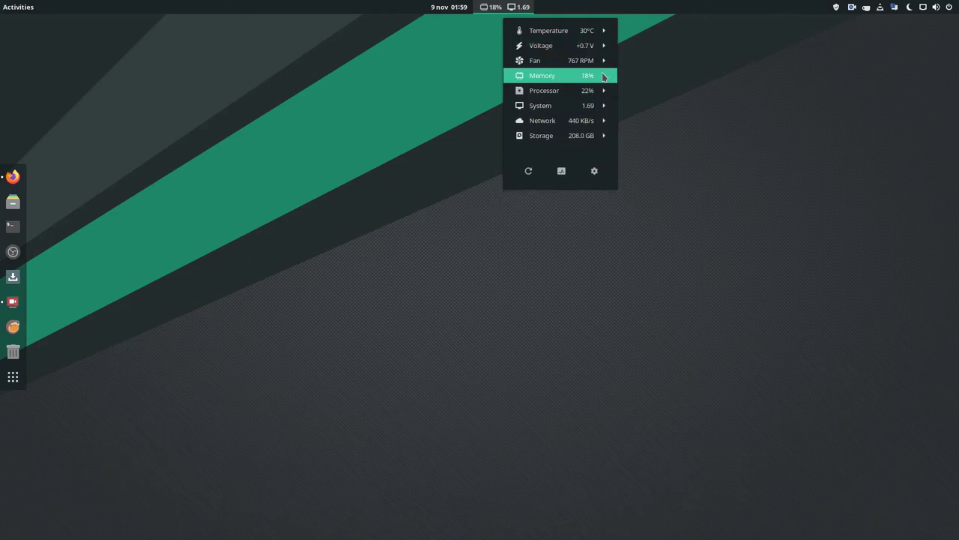
Examine the detailed memory, processor and system load readings in the Vitals menu
{"action": "left_click", "coordinate": [604, 76]}
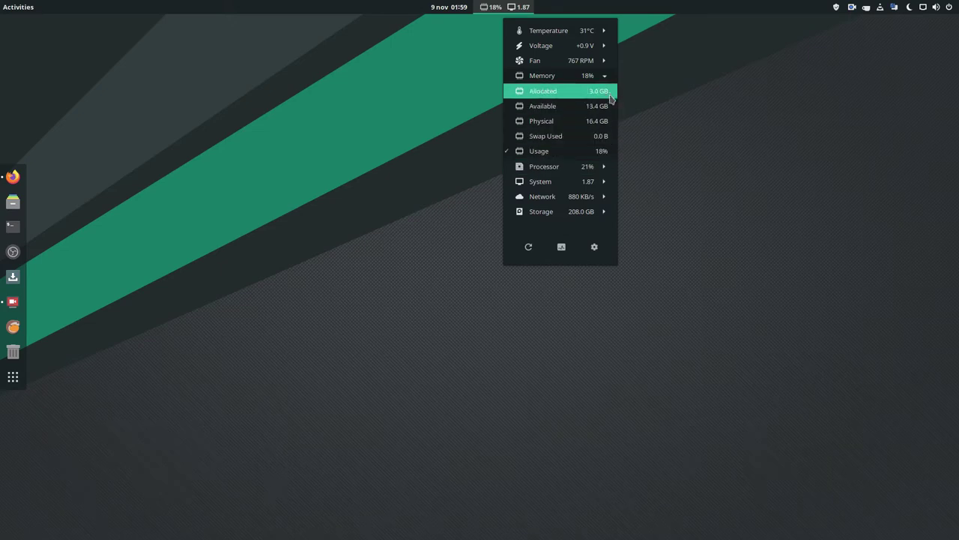
{"action": "left_click", "coordinate": [606, 78]}
{"action": "left_click", "coordinate": [604, 92]}
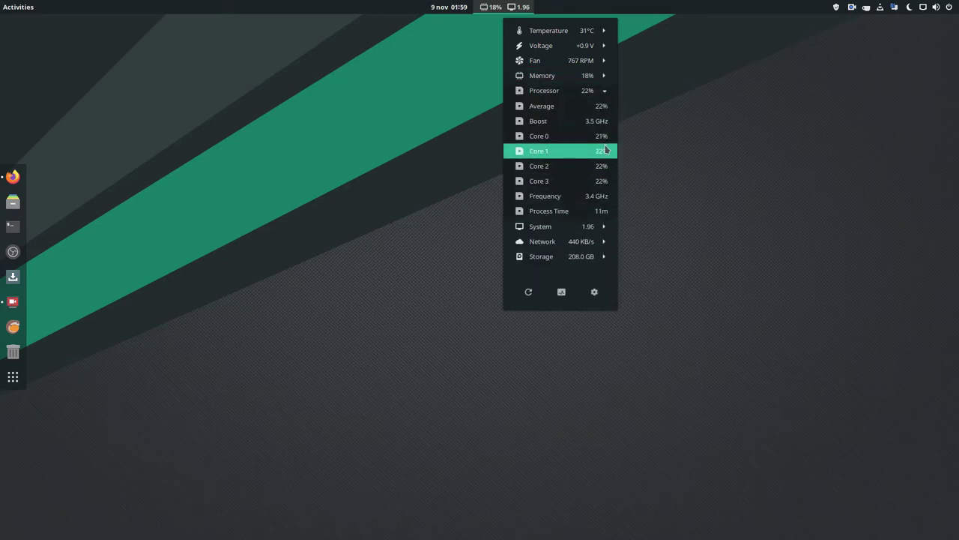
{"action": "left_click", "coordinate": [606, 93]}
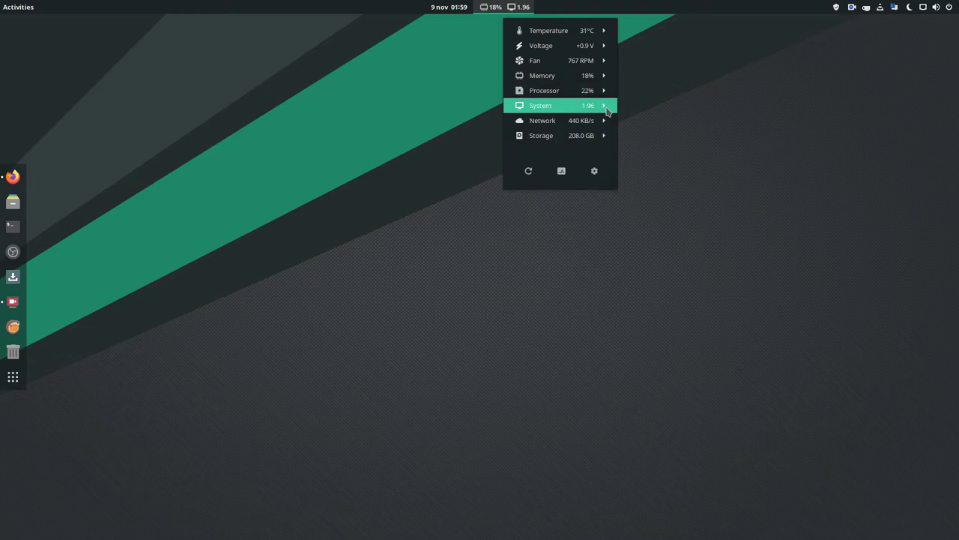
{"action": "left_click", "coordinate": [607, 106]}
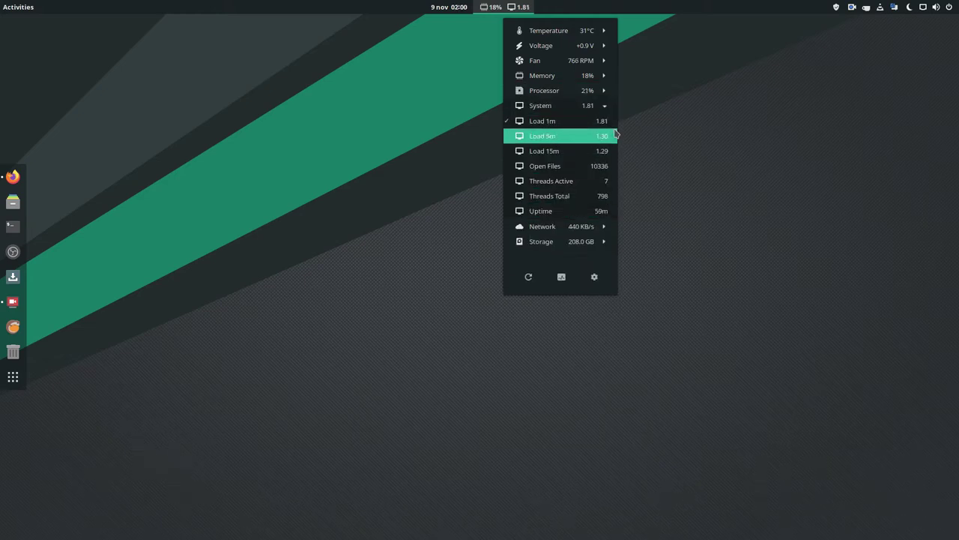
{"action": "left_click", "coordinate": [606, 107]}
Examine the detailed network and storage readings and dismiss the Vitals menu
{"action": "left_click", "coordinate": [605, 119]}
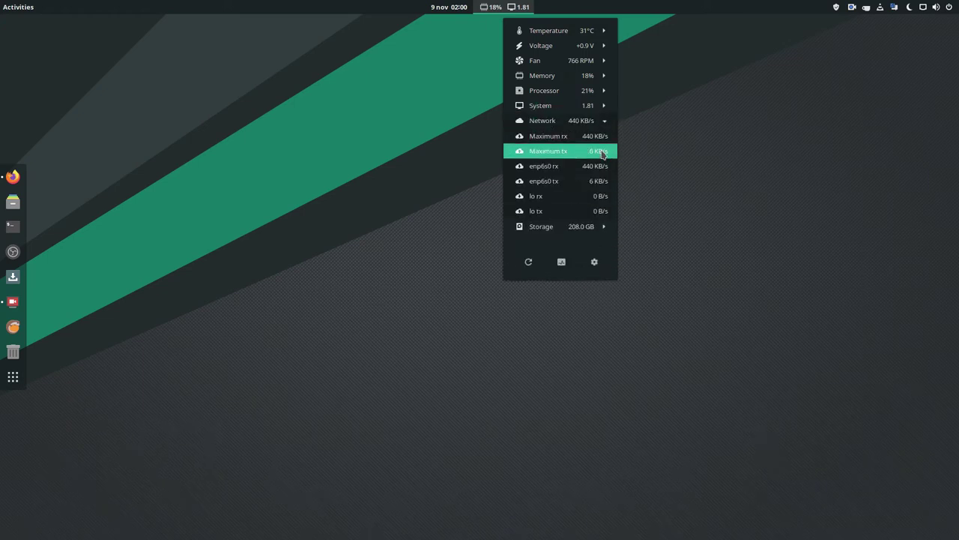
{"action": "left_click", "coordinate": [606, 121]}
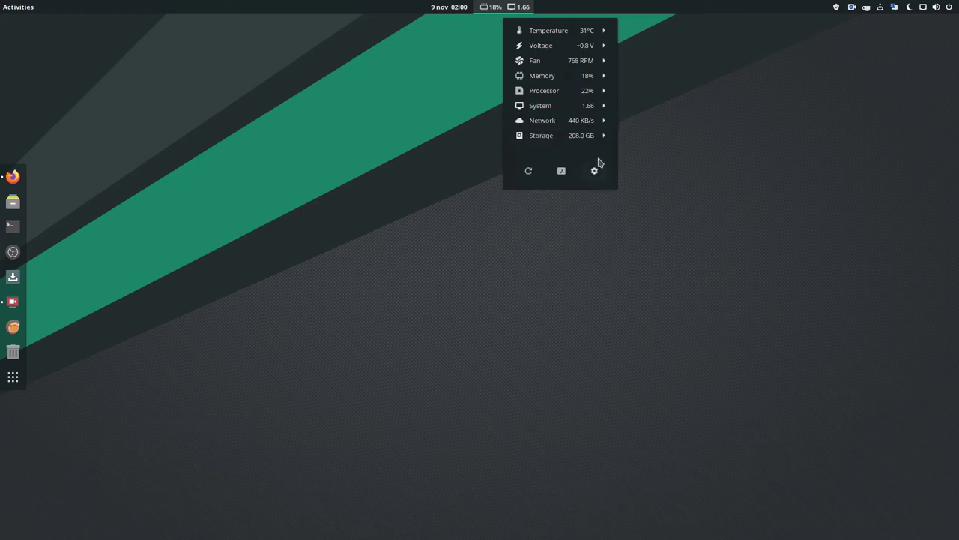
{"action": "left_click", "coordinate": [604, 141]}
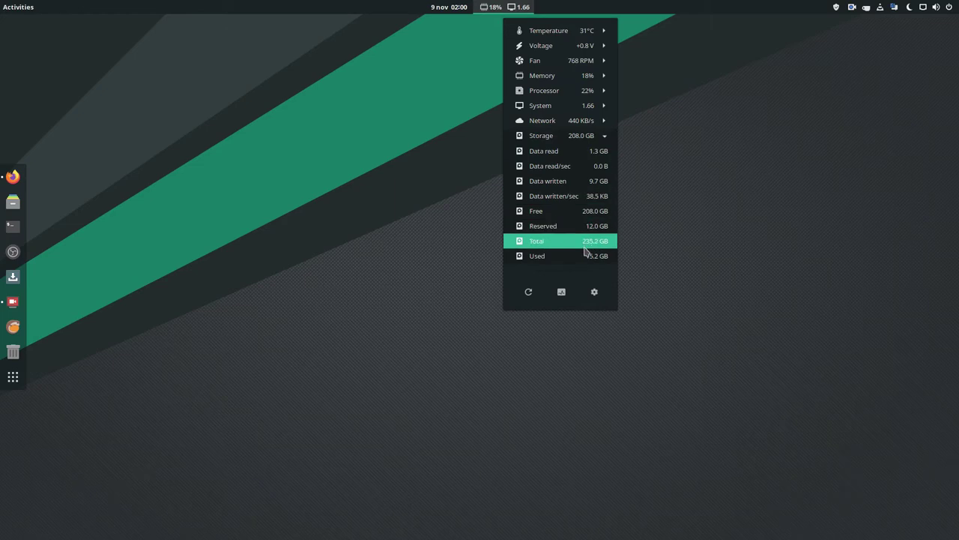
{"action": "left_click", "coordinate": [605, 137]}
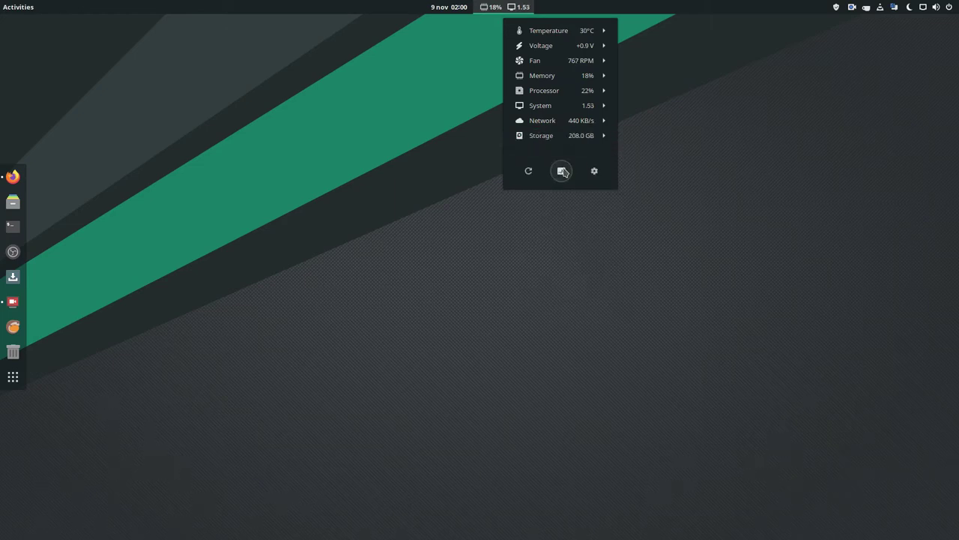
{"action": "left_click", "coordinate": [450, 168]}
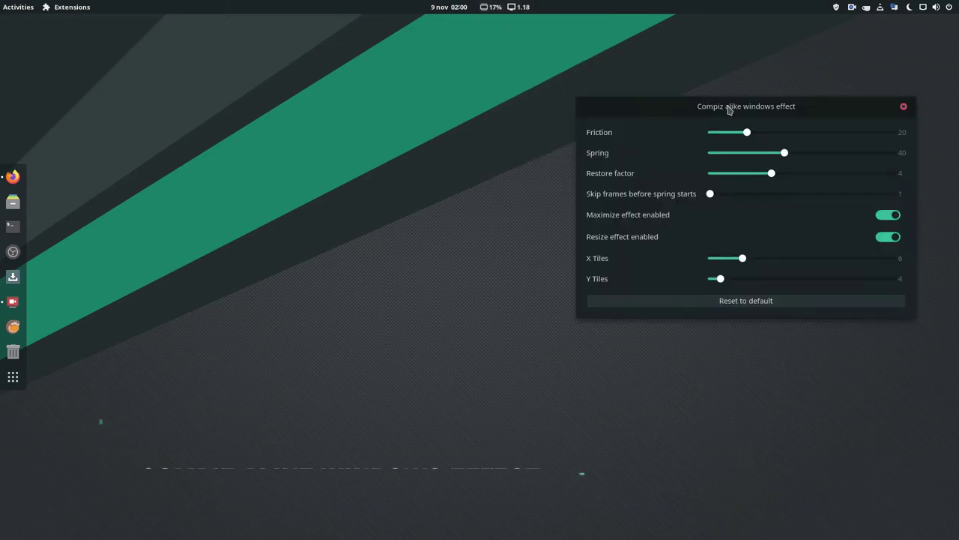
Raise the Spring value of the Compiz alike windows effect to 93, moving the window around to test the wobble
{"action": "left_click_drag", "start_coordinate": [728, 110], "coordinate": [503, 88]}
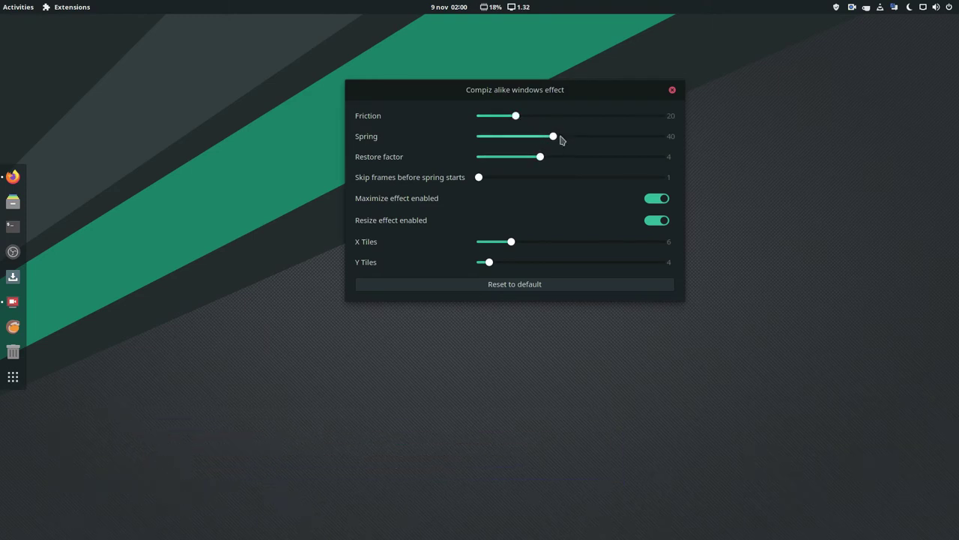
{"action": "left_click", "coordinate": [610, 143]}
{"action": "left_click_drag", "start_coordinate": [579, 95], "coordinate": [537, 111]}
{"action": "left_click", "coordinate": [568, 158]}
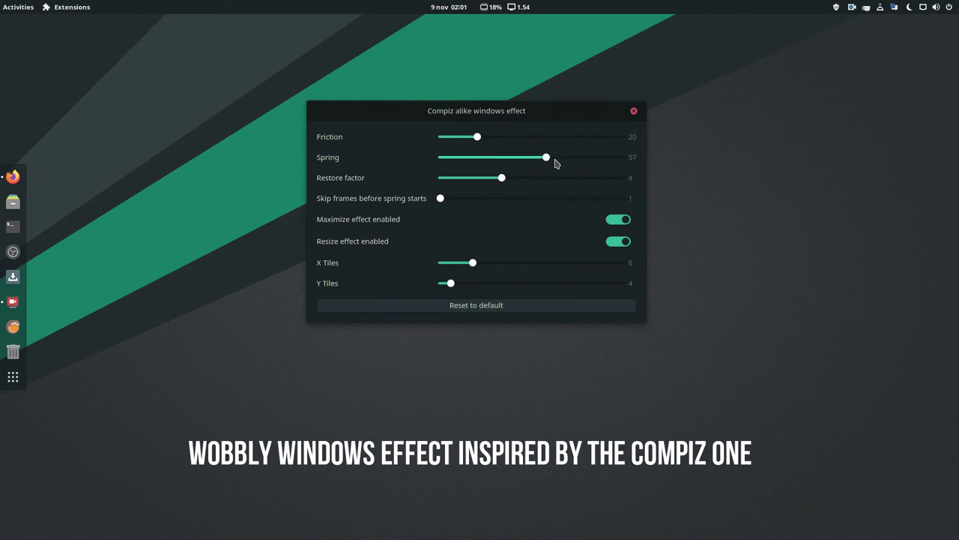
{"action": "left_click_drag", "start_coordinate": [535, 116], "coordinate": [448, 116]}
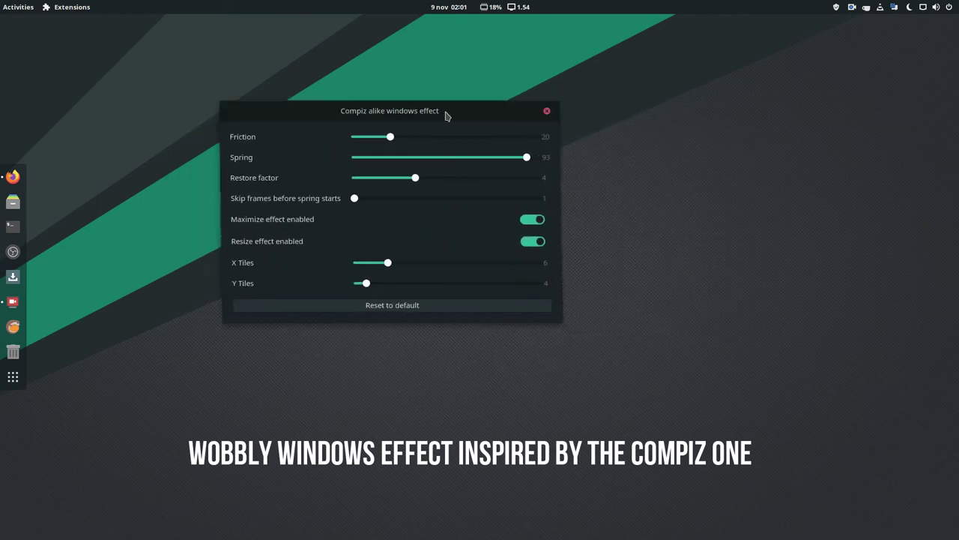
Set Spring to 32 and Friction to 24 for the windows effect, testing the wobble by moving the window
{"action": "left_click_drag", "start_coordinate": [528, 157], "coordinate": [416, 157]}
{"action": "left_click_drag", "start_coordinate": [418, 118], "coordinate": [600, 137]}
{"action": "right_click", "coordinate": [600, 137]}
{"action": "left_click", "coordinate": [572, 162]}
{"action": "left_click_drag", "start_coordinate": [607, 165], "coordinate": [608, 163]}
{"action": "left_click_drag", "start_coordinate": [635, 135], "coordinate": [597, 128]}
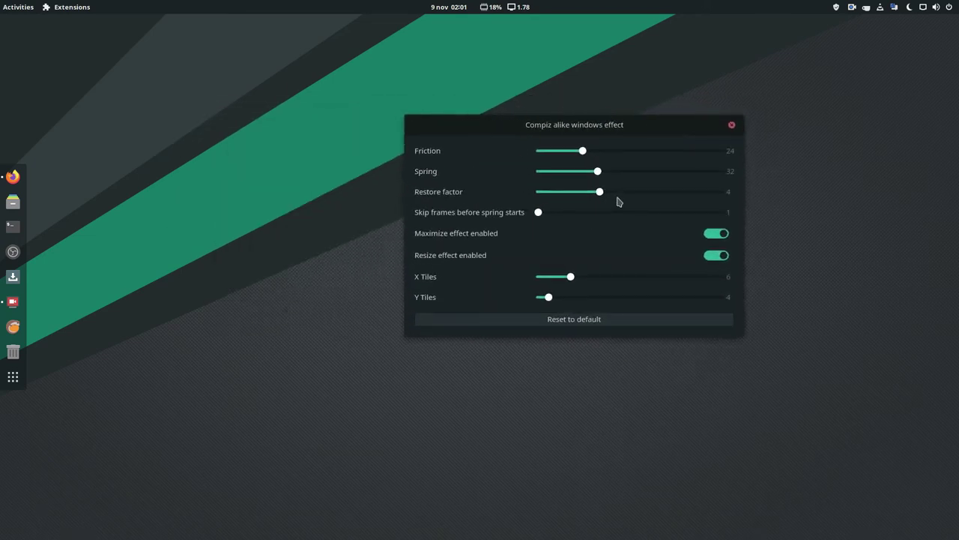
{"action": "left_click_drag", "start_coordinate": [651, 124], "coordinate": [578, 133]}
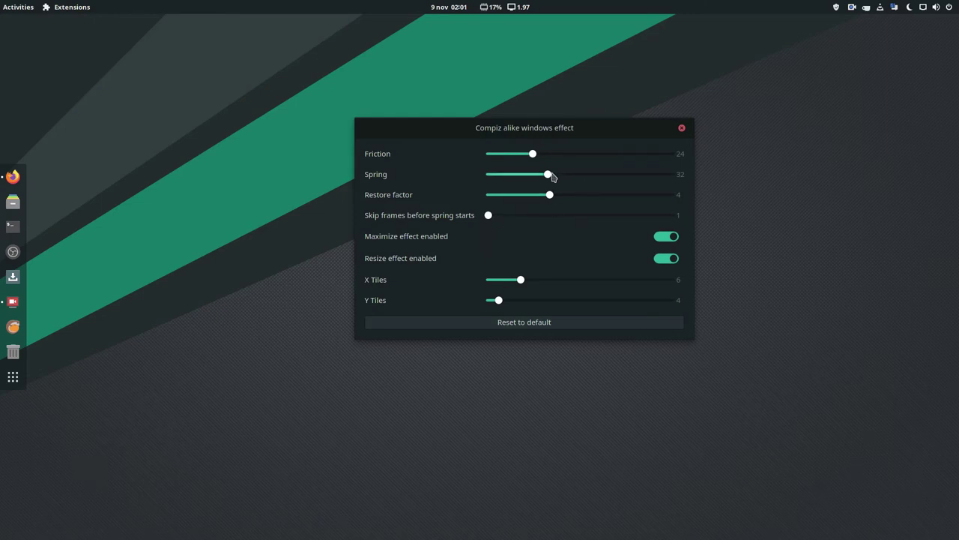
Raise Spring to 92, test the wobble by moving the window, and set both Spring and Friction to 83
{"action": "left_click_drag", "start_coordinate": [564, 178], "coordinate": [682, 177]}
{"action": "left_click_drag", "start_coordinate": [605, 127], "coordinate": [505, 101]}
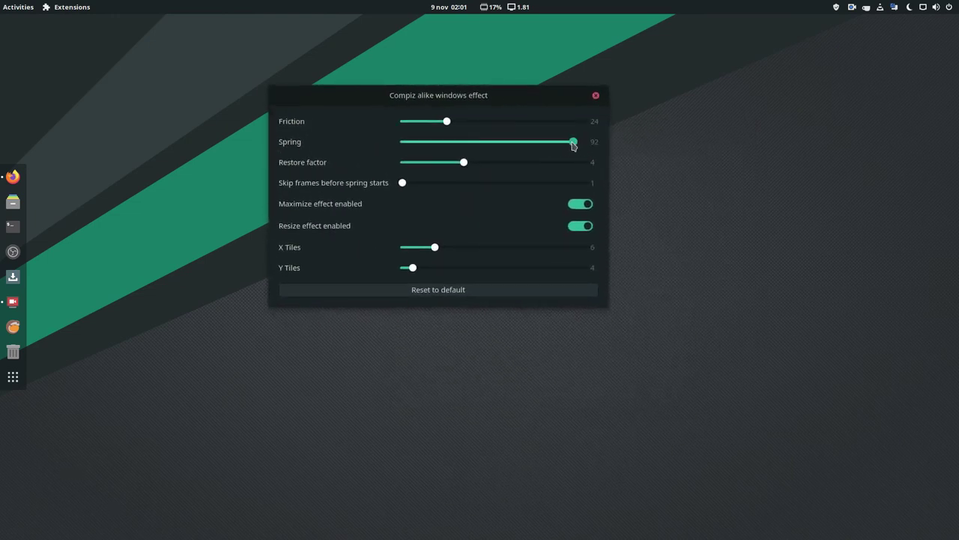
{"action": "left_click_drag", "start_coordinate": [484, 97], "coordinate": [609, 160]}
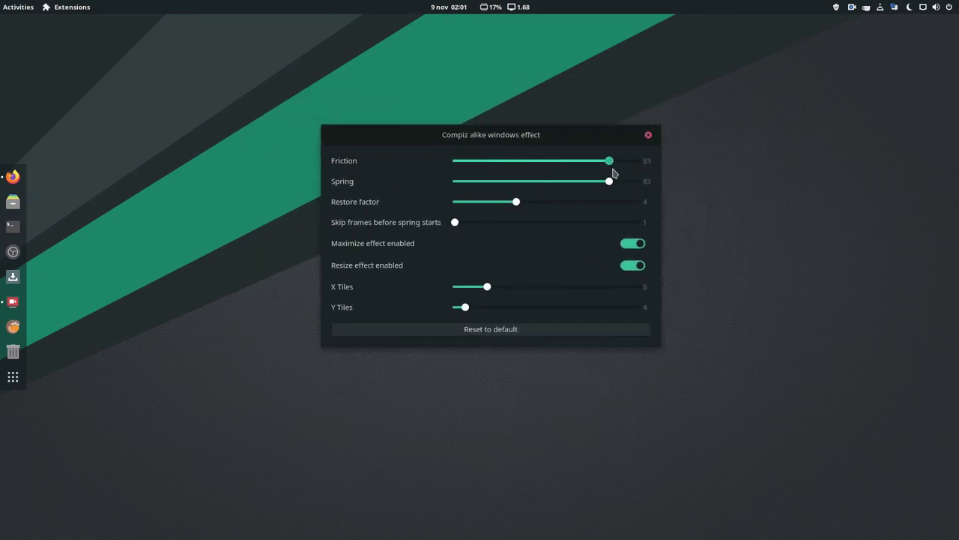
{"action": "mouse_move", "coordinate": [566, 135]}
{"action": "left_mouse_down"}
{"action": "mouse_move", "coordinate": [409, 131]}
{"action": "mouse_move", "coordinate": [565, 145]}
{"action": "left_mouse_up"}
Lower Friction to 23, test the wobble by moving the window, and close the windows effect settings
{"action": "left_click_drag", "start_coordinate": [635, 170], "coordinate": [424, 181]}
{"action": "mouse_move", "coordinate": [533, 150]}
{"action": "left_mouse_down"}
{"action": "mouse_move", "coordinate": [574, 141]}
{"action": "mouse_move", "coordinate": [432, 145]}
{"action": "mouse_move", "coordinate": [543, 161]}
{"action": "mouse_move", "coordinate": [422, 150]}
{"action": "mouse_move", "coordinate": [521, 152]}
{"action": "left_mouse_up"}
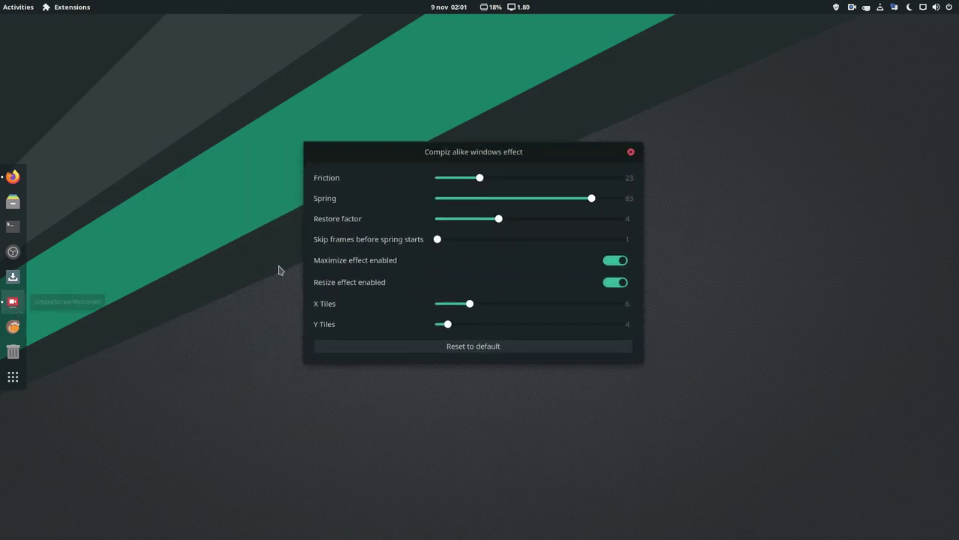
{"action": "left_click", "coordinate": [630, 153]}
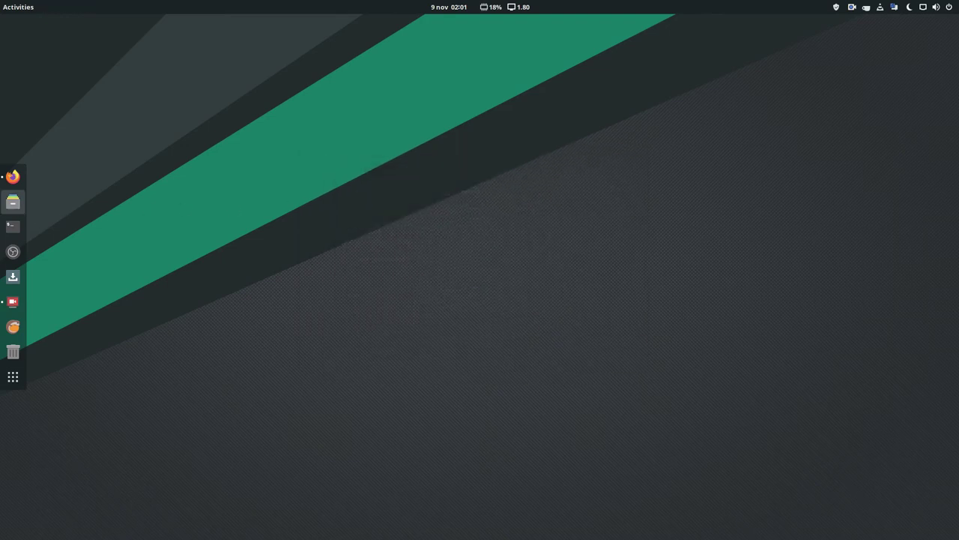
Open the file manager, move its window around to check the wobbly effect, and close it
{"action": "left_click", "coordinate": [13, 201]}
{"action": "left_click_drag", "start_coordinate": [384, 113], "coordinate": [478, 140]}
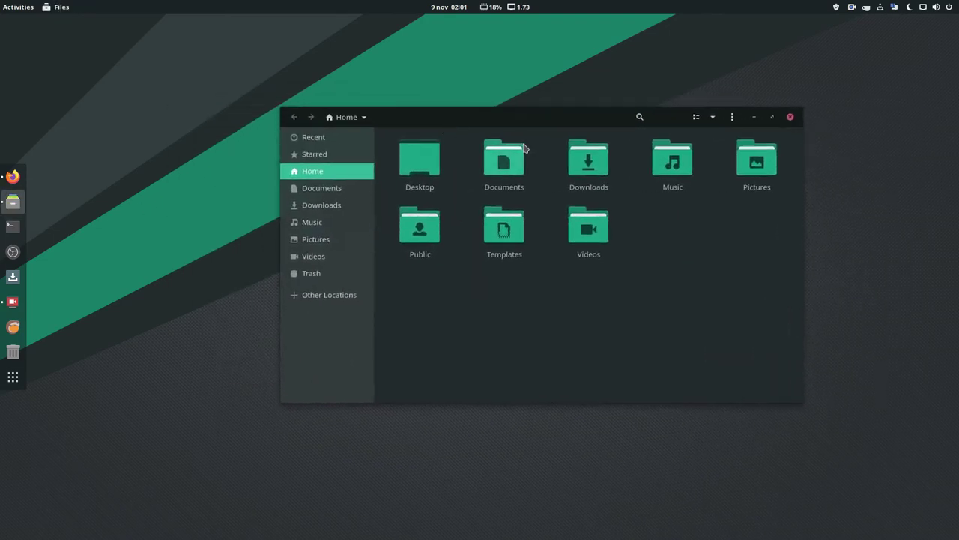
{"action": "left_click_drag", "start_coordinate": [548, 113], "coordinate": [523, 110]}
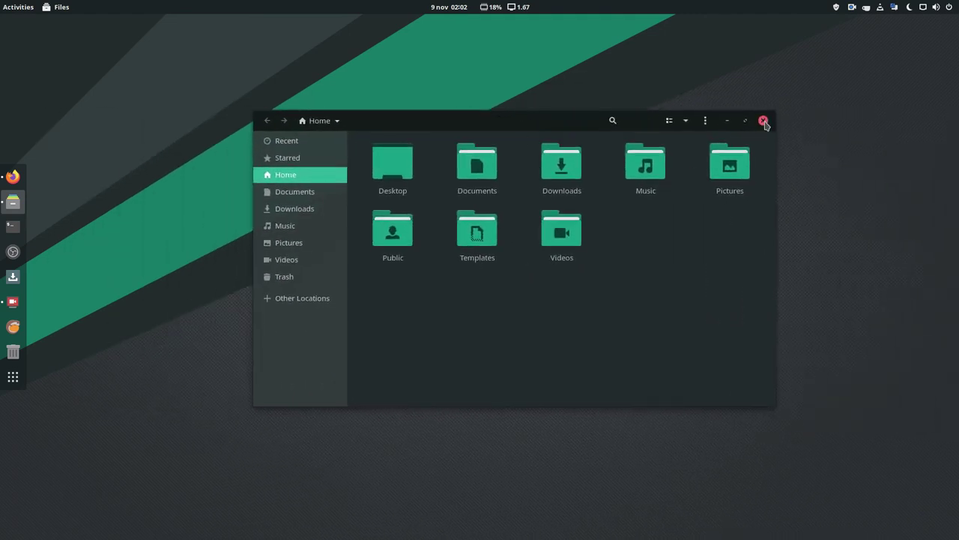
{"action": "left_click", "coordinate": [761, 122]}
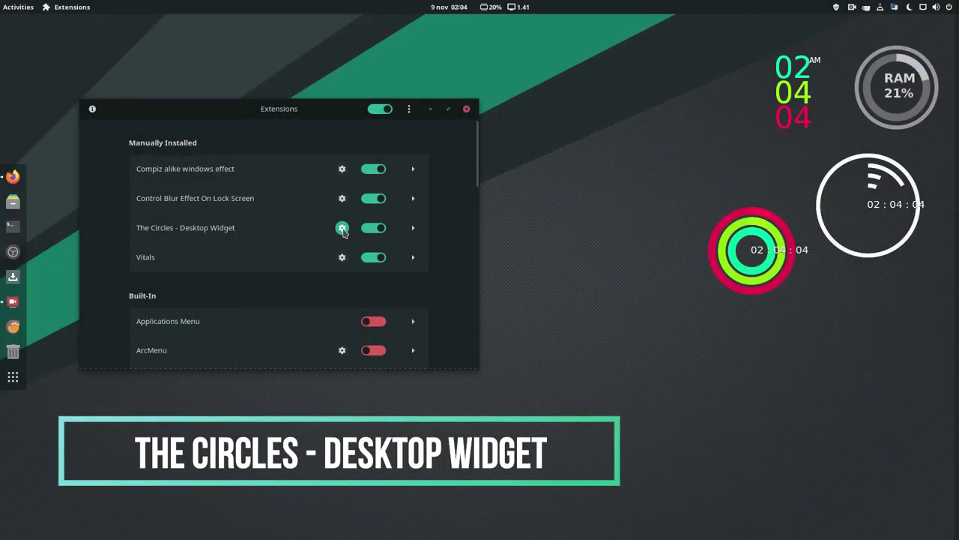
Open The Circles - Desktop Widget settings, leaving the Extensions list closed, and turn off the Circle Modern Clock widget
{"action": "left_click", "coordinate": [341, 228]}
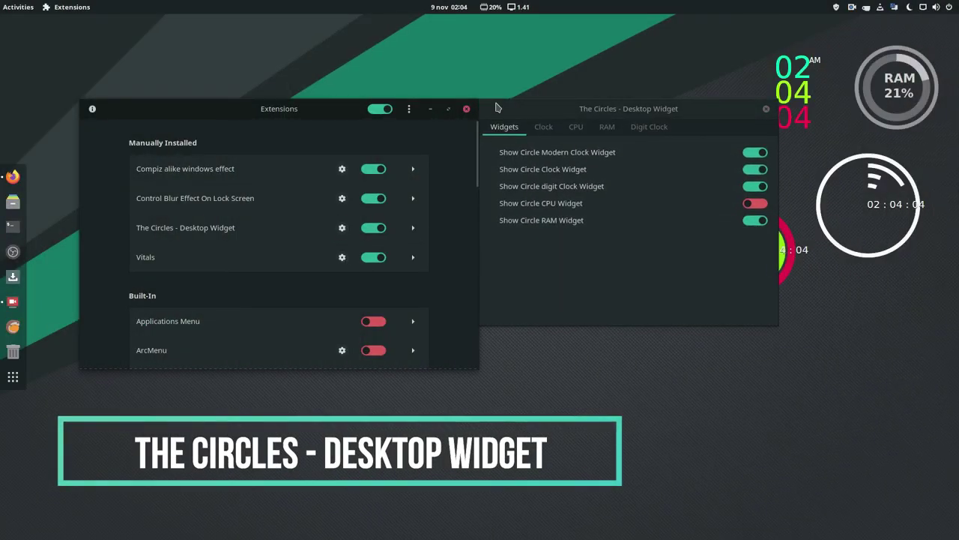
{"action": "left_click", "coordinate": [466, 108]}
{"action": "left_click_drag", "start_coordinate": [627, 108], "coordinate": [466, 84]}
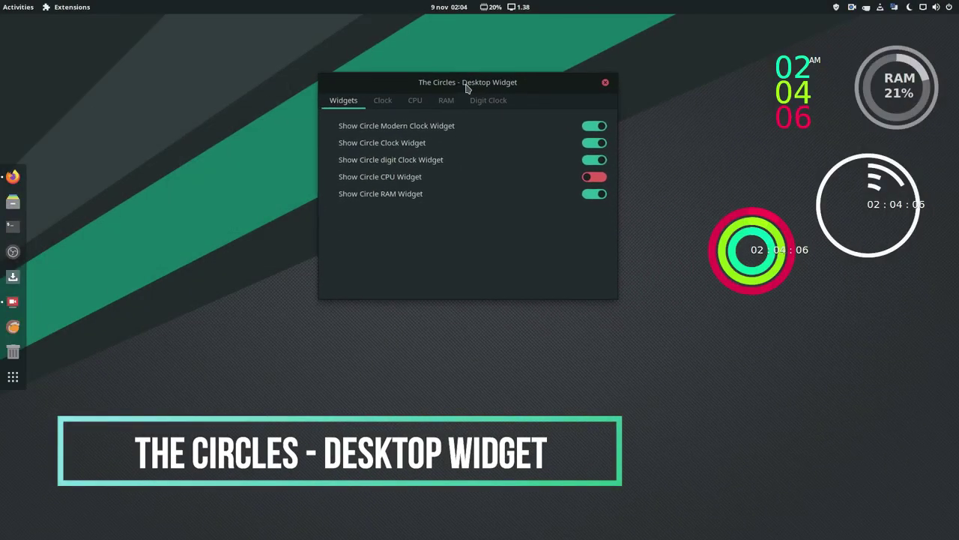
{"action": "left_click", "coordinate": [605, 126]}
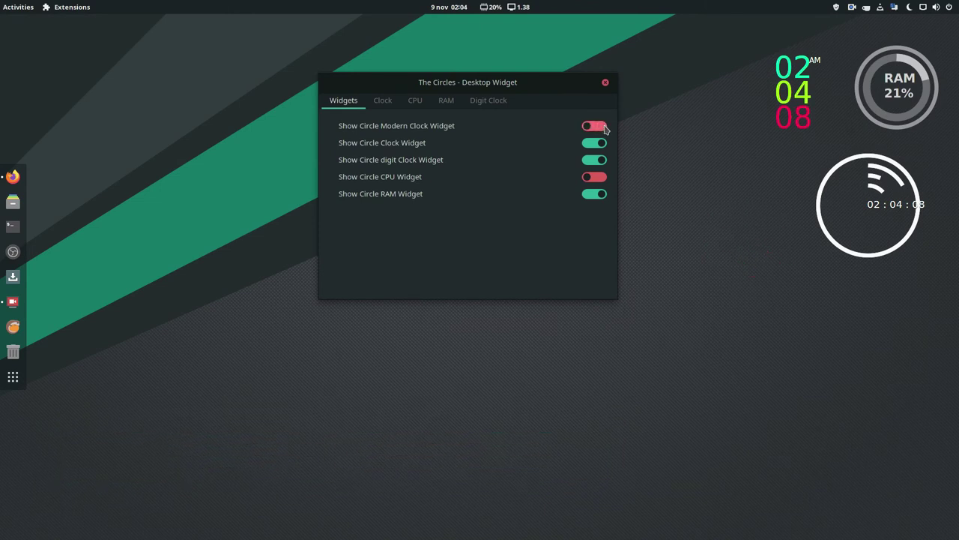
Turn the Circle Modern Clock widget back on, and toggle the Circle Clock and Circle digit Clock widgets off and on again
{"action": "left_click", "coordinate": [604, 126]}
{"action": "left_click", "coordinate": [598, 143]}
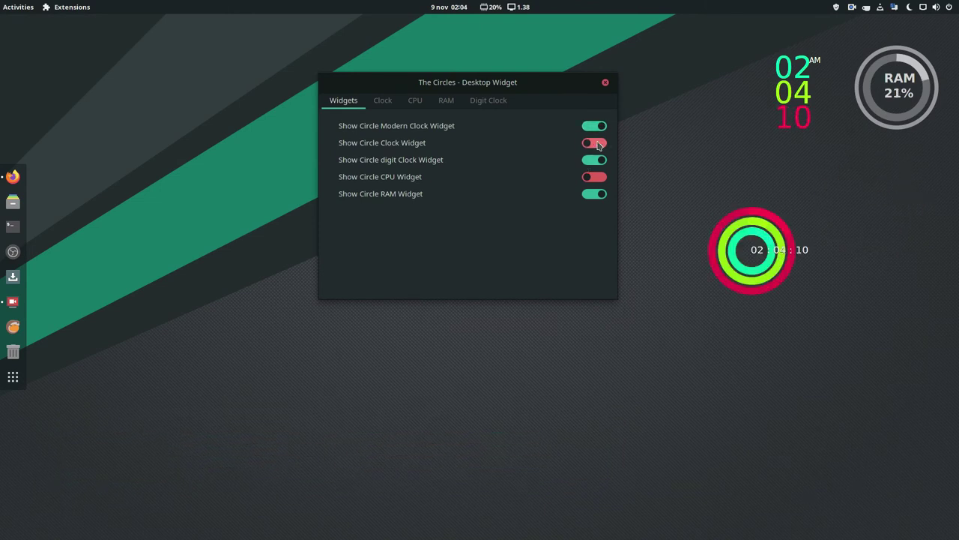
{"action": "left_click", "coordinate": [593, 160]}
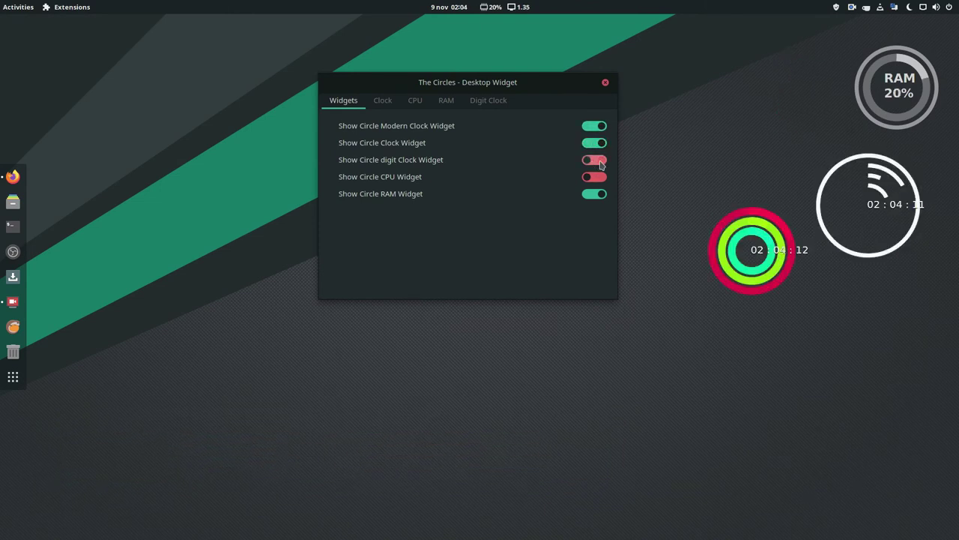
{"action": "left_click", "coordinate": [593, 161]}
Set the Clock Widget Frame transparency to about 50 and the CPU Widget transparency to about 50
{"action": "left_click", "coordinate": [384, 101]}
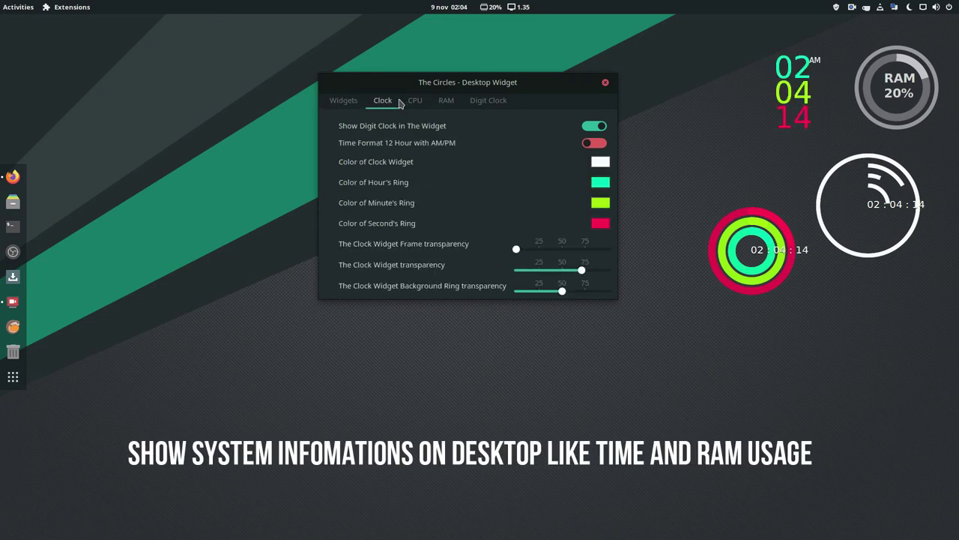
{"action": "left_click_drag", "start_coordinate": [518, 253], "coordinate": [536, 254]}
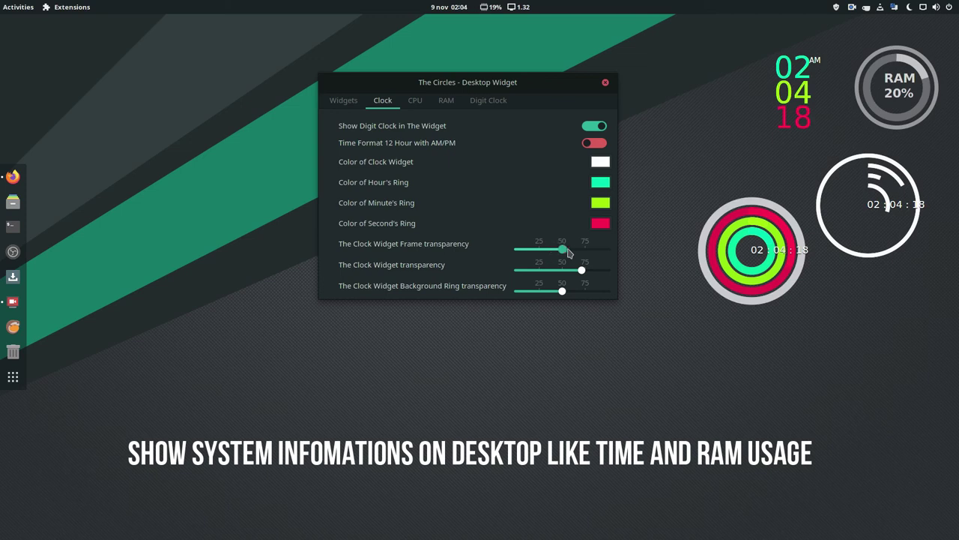
{"action": "mouse_move", "coordinate": [549, 252]}
{"action": "left_mouse_down"}
{"action": "mouse_move", "coordinate": [593, 251]}
{"action": "mouse_move", "coordinate": [562, 252]}
{"action": "left_mouse_up"}
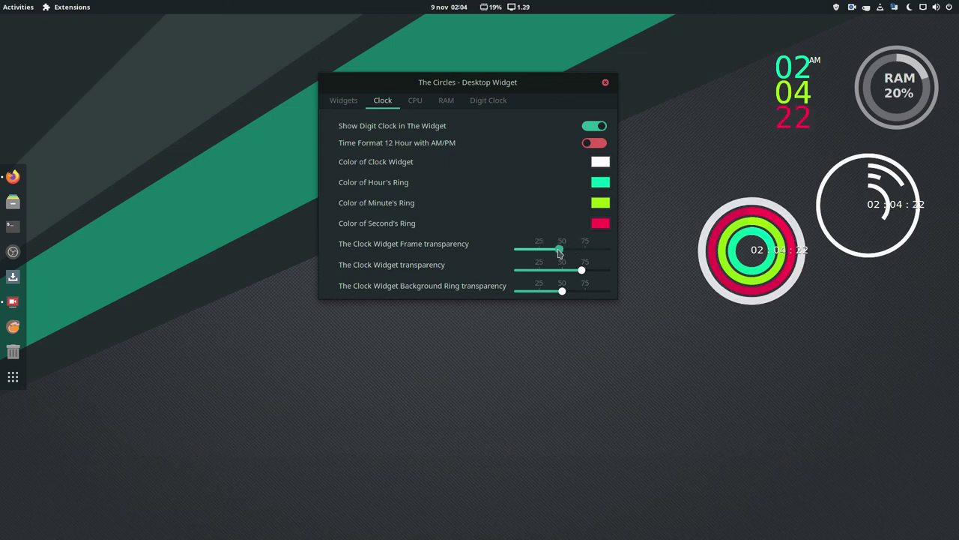
{"action": "left_click", "coordinate": [415, 101]}
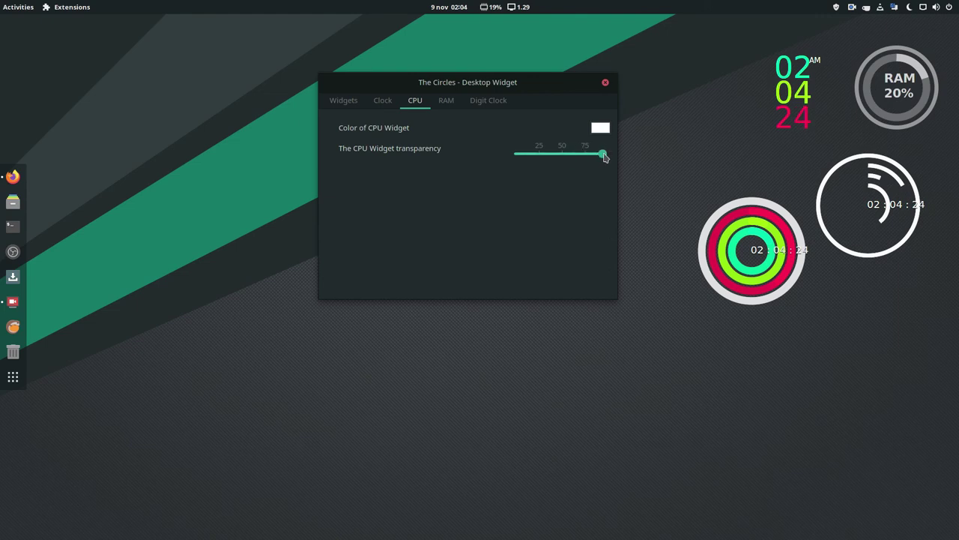
{"action": "left_click_drag", "start_coordinate": [590, 157], "coordinate": [563, 160]}
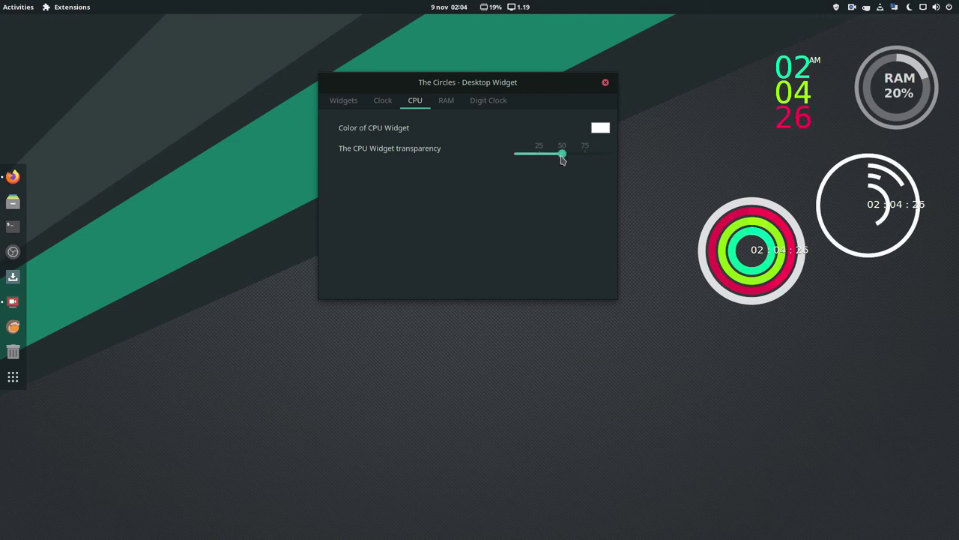
View the RAM widget settings, and toggle the Digit Clock's 12-hour AM/PM time format on and back off
{"action": "left_click", "coordinate": [444, 101]}
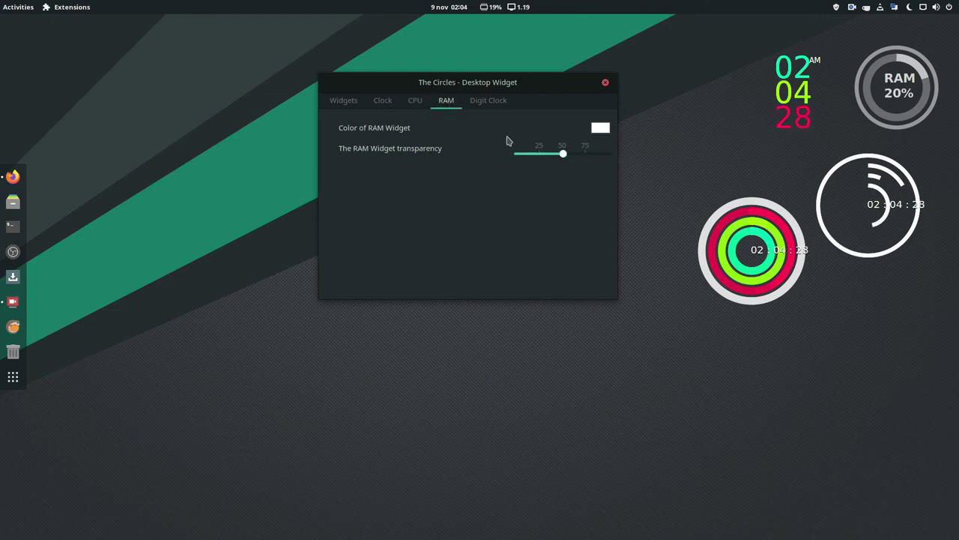
{"action": "left_click", "coordinate": [493, 104]}
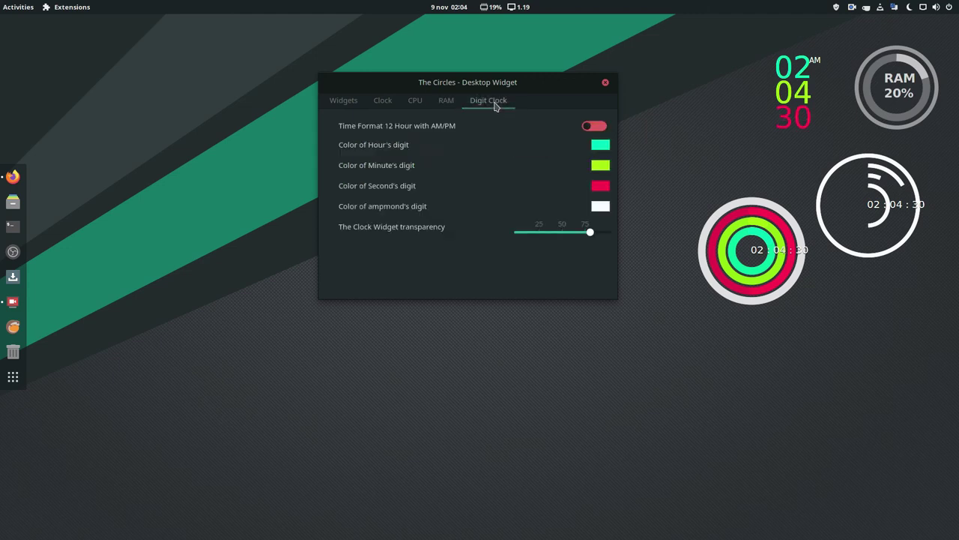
{"action": "left_click", "coordinate": [601, 128]}
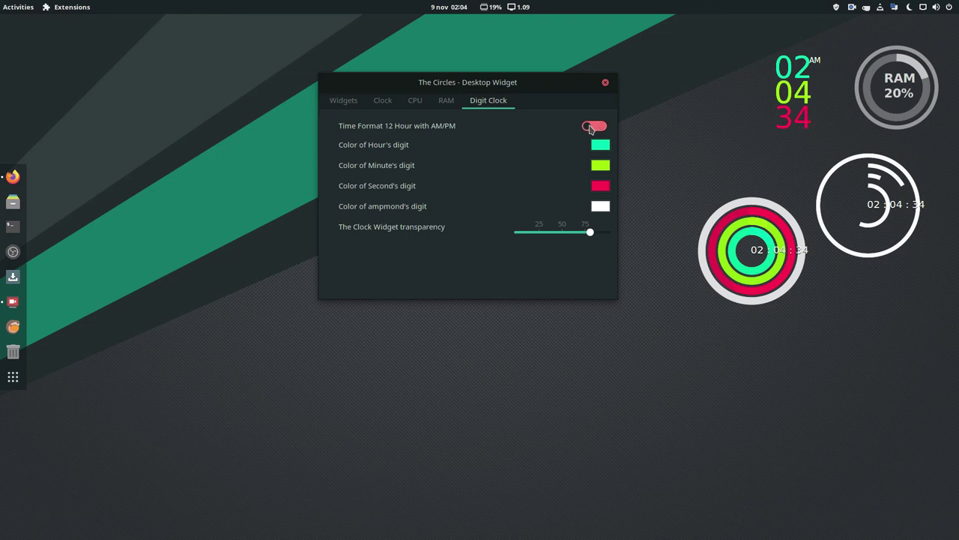
{"action": "left_click", "coordinate": [584, 129]}
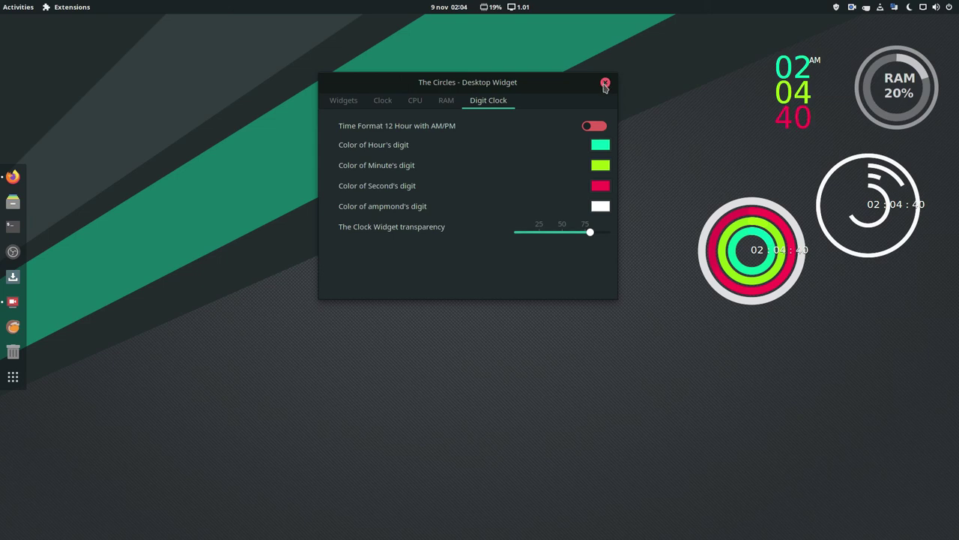
Turn off the Circle digit Clock, Circle Clock and Circle Modern Clock widgets, leave the RAM widget on, and close the widget settings
{"action": "left_click", "coordinate": [349, 105]}
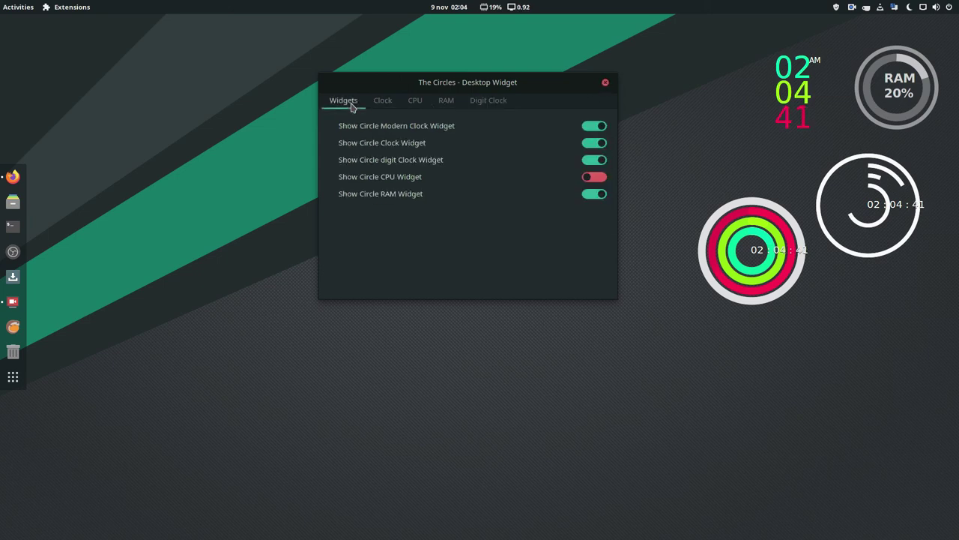
{"action": "left_click", "coordinate": [598, 162]}
{"action": "left_click", "coordinate": [589, 143]}
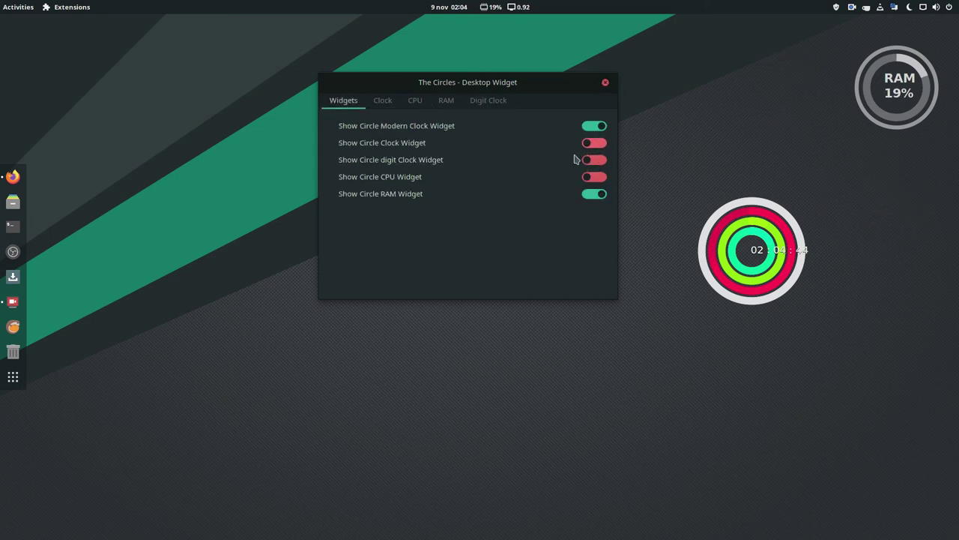
{"action": "left_click", "coordinate": [593, 195]}
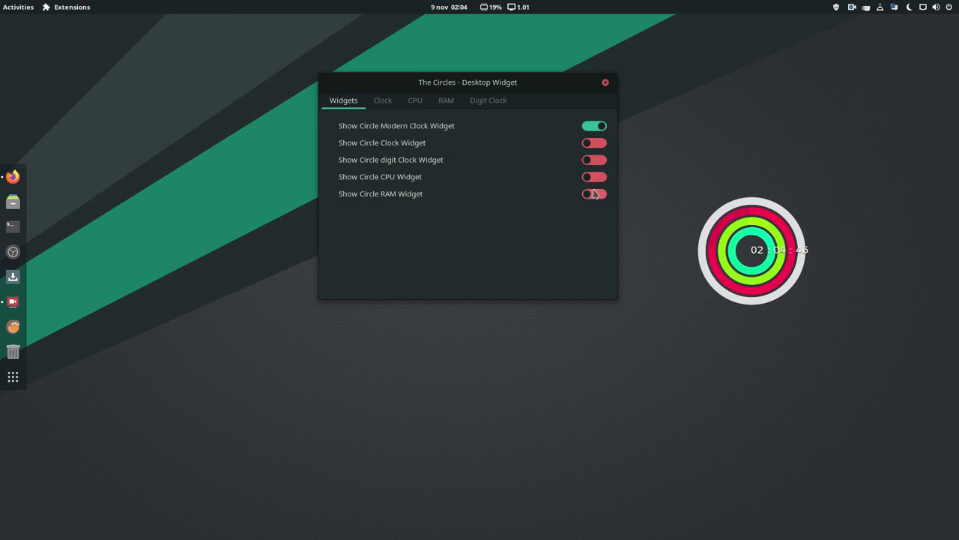
{"action": "left_click", "coordinate": [596, 127]}
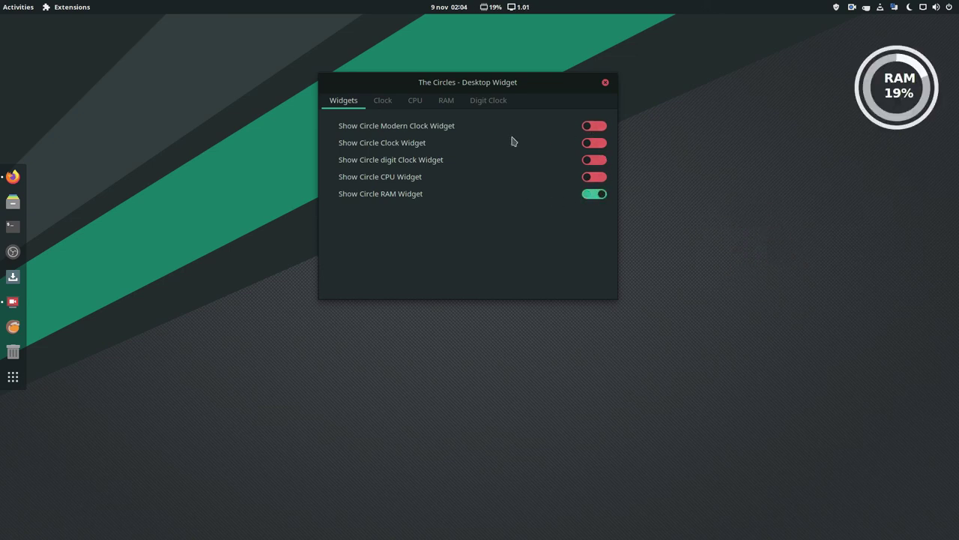
{"action": "left_click", "coordinate": [605, 83]}
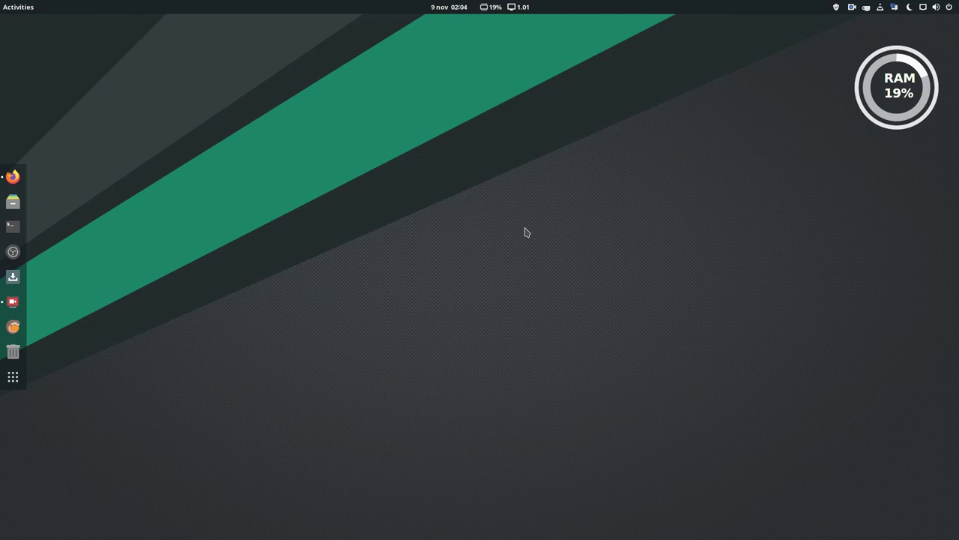